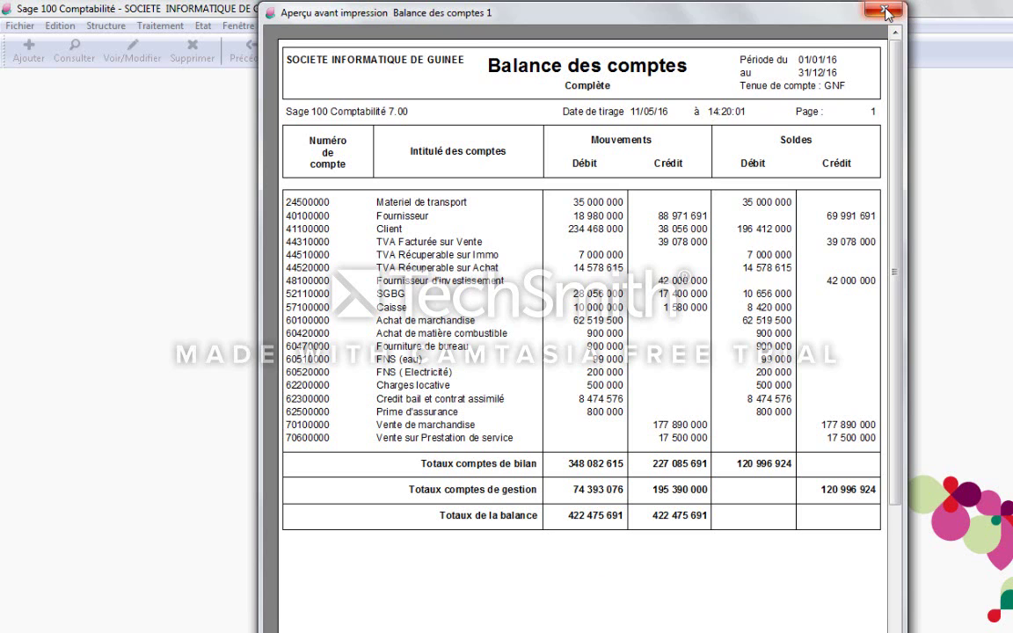
# Close the account balance preview, then preview the custom report BALANCE DE CONTRÔLE DES SOLDES and close it after reading.
pyautogui.click(885, 13)
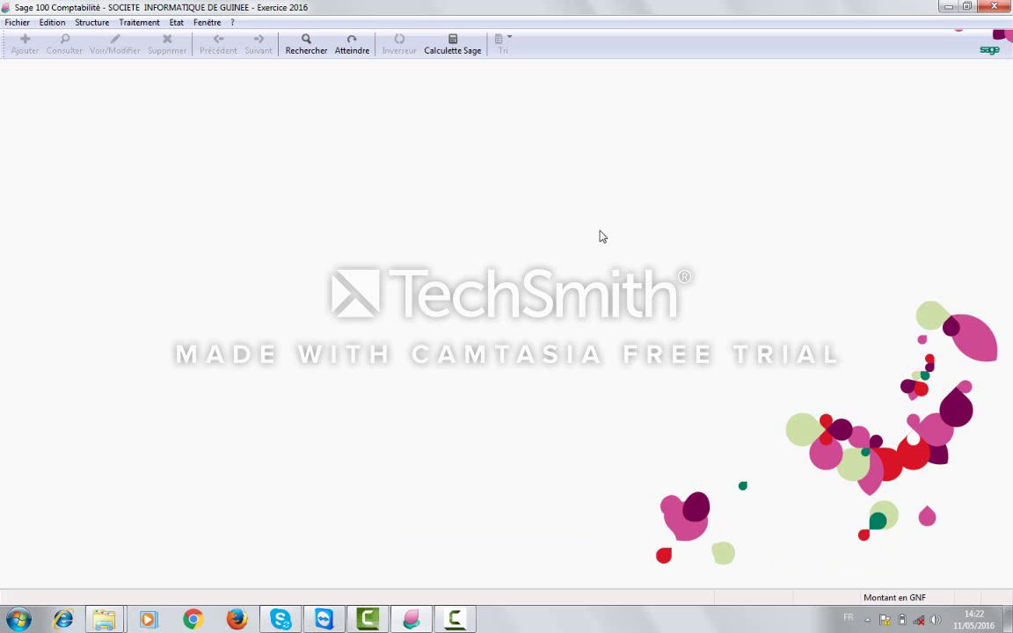
pyautogui.click(175, 24)
pyautogui.moveTo(241, 45)
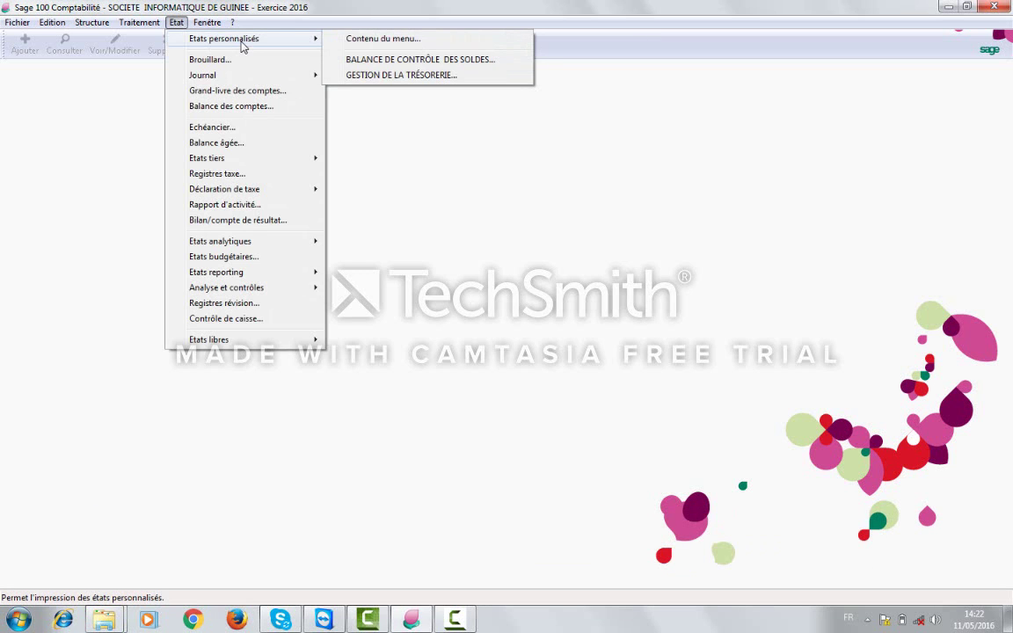
pyautogui.click(387, 59)
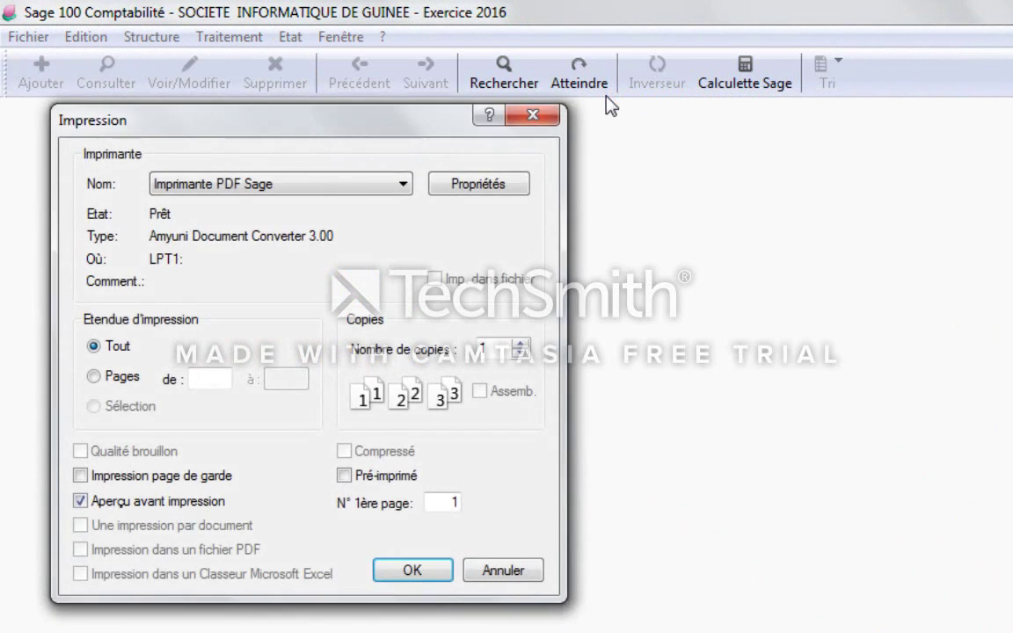
pyautogui.press('Return')
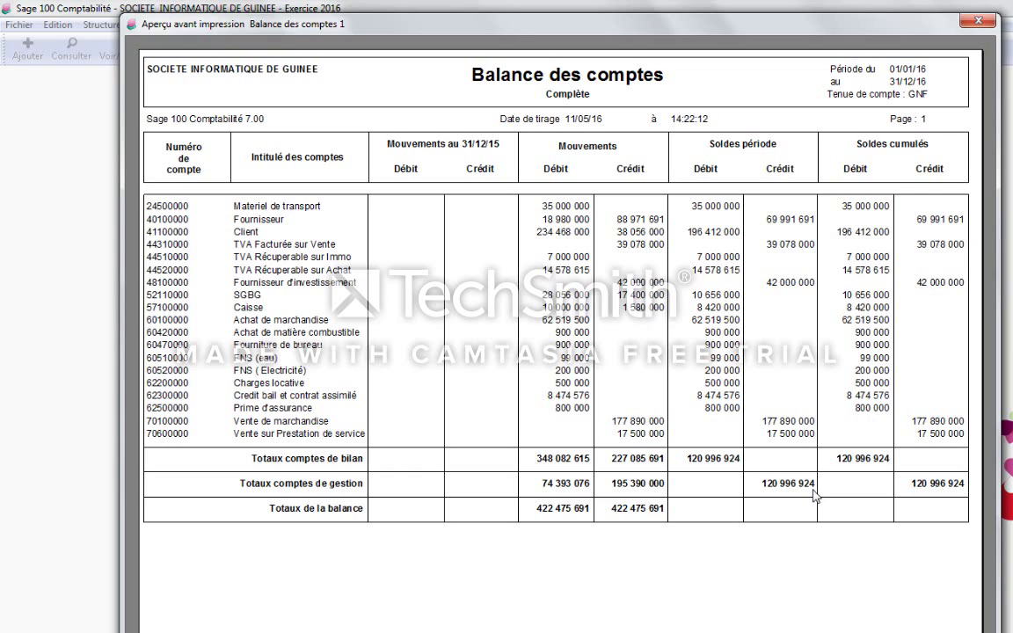
pyautogui.click(978, 20)
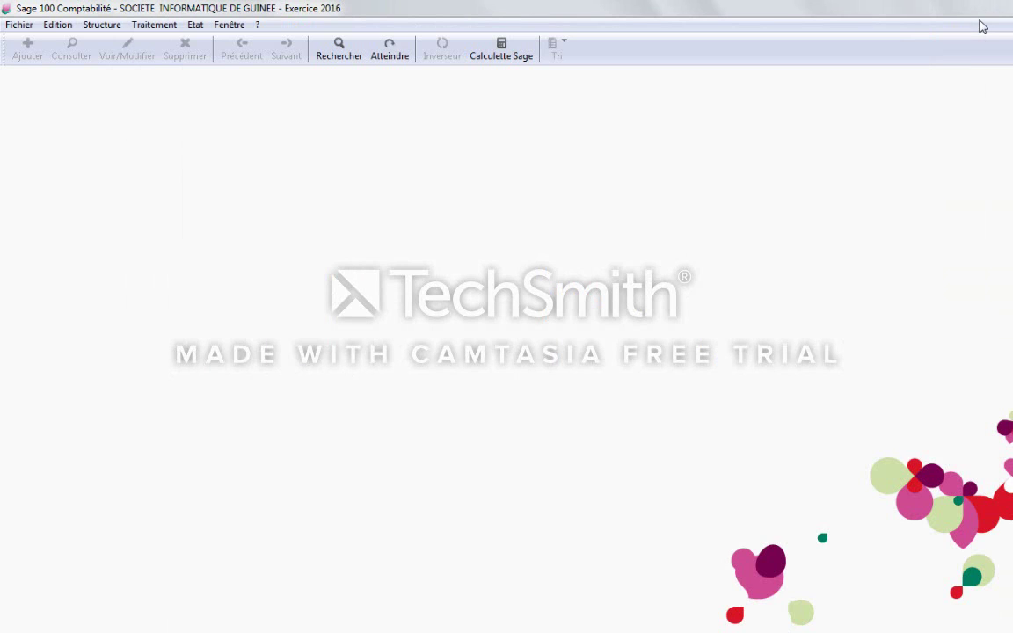
# Preview the standard Contrôle de caisse report for all journals, enlarge the page to read it, and close the preview.
pyautogui.click(195, 26)
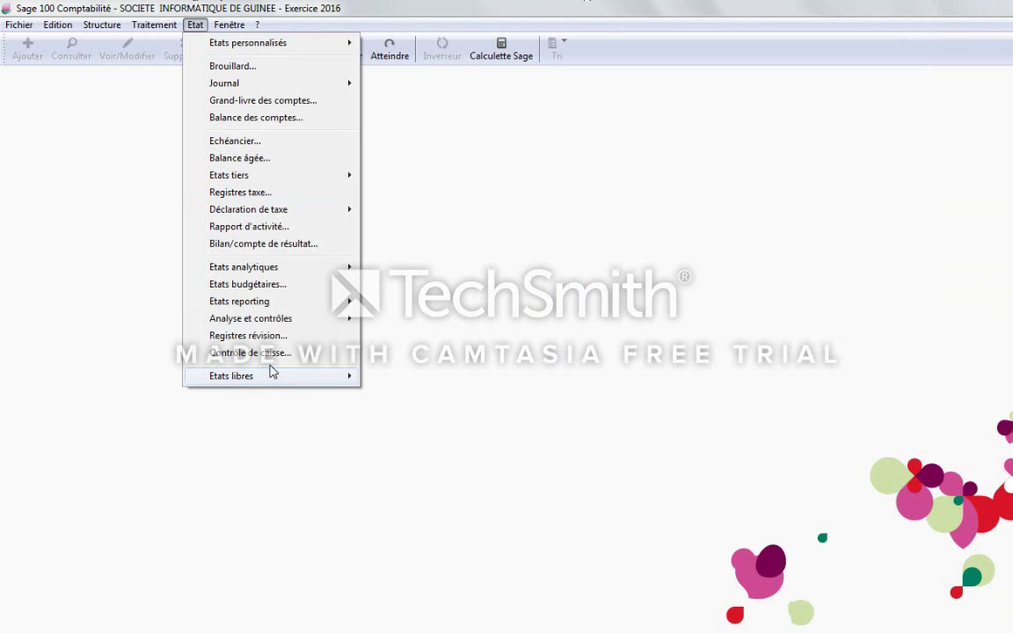
pyautogui.click(263, 352)
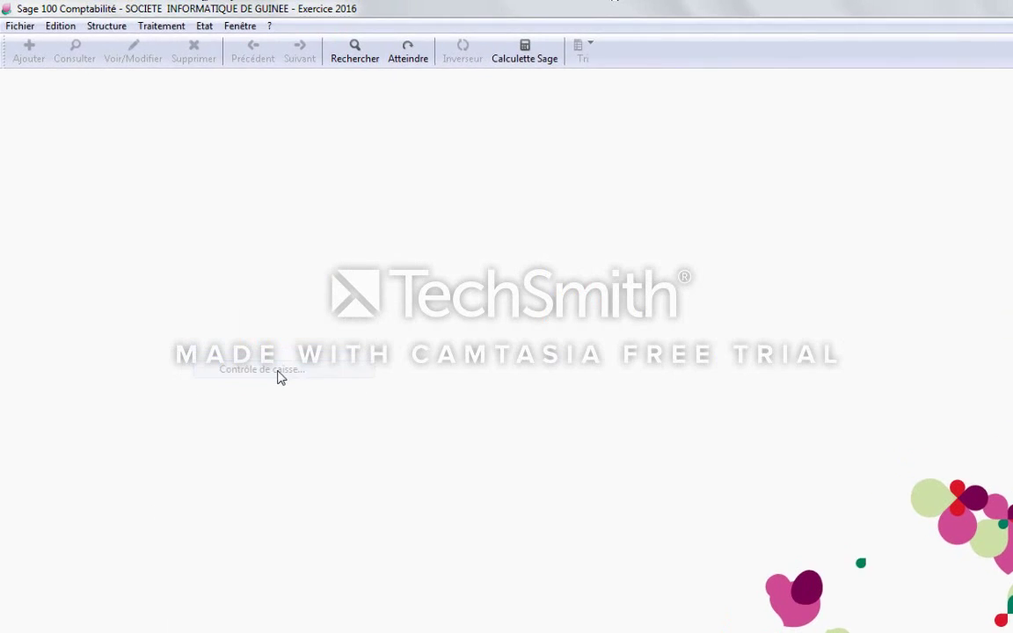
pyautogui.press('Return')
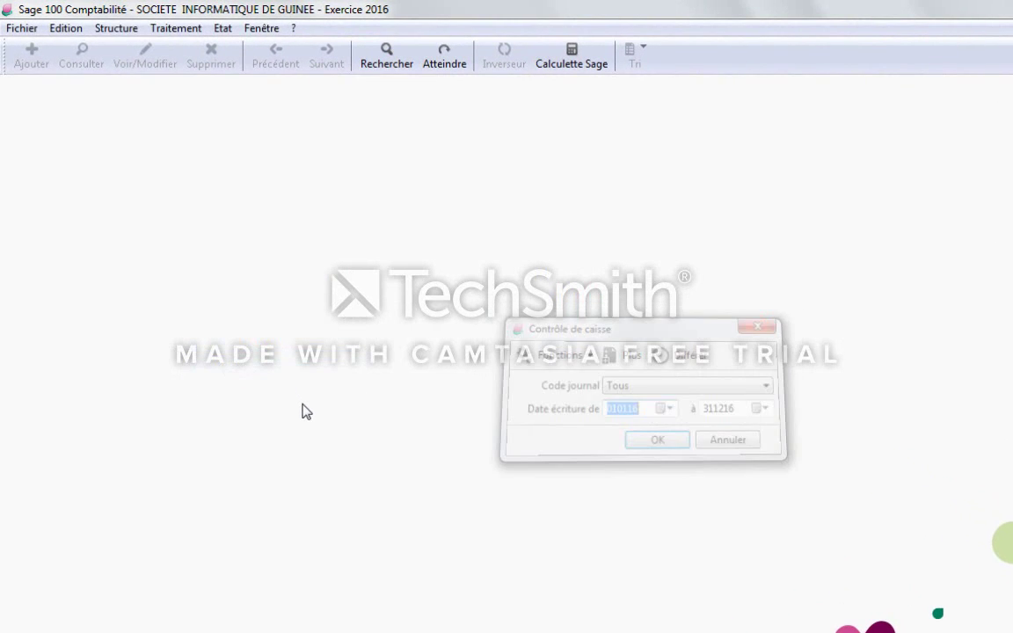
pyautogui.press('Return')
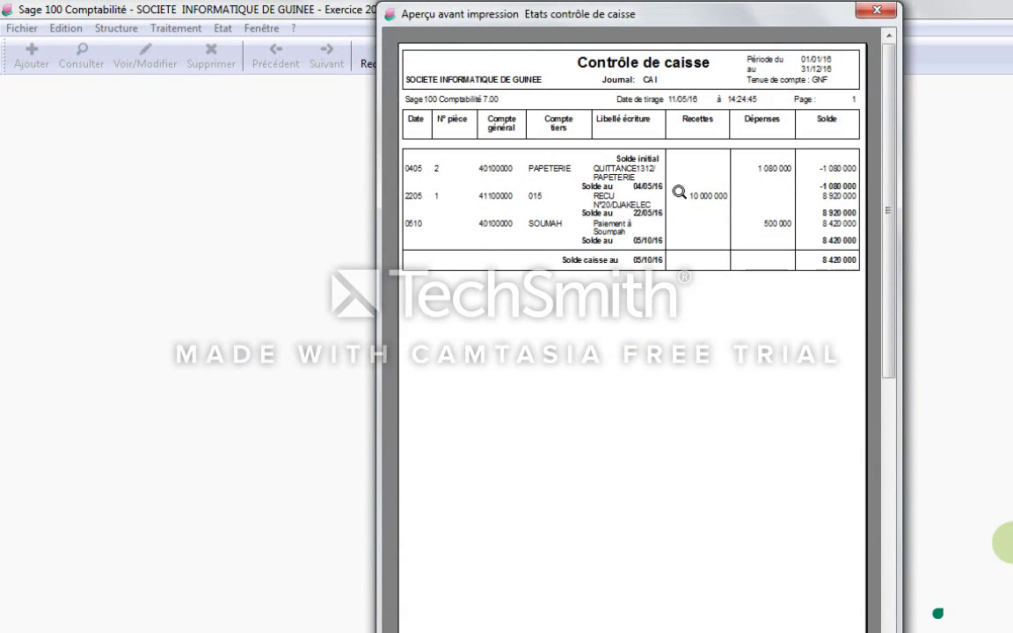
pyautogui.click(804, 255)
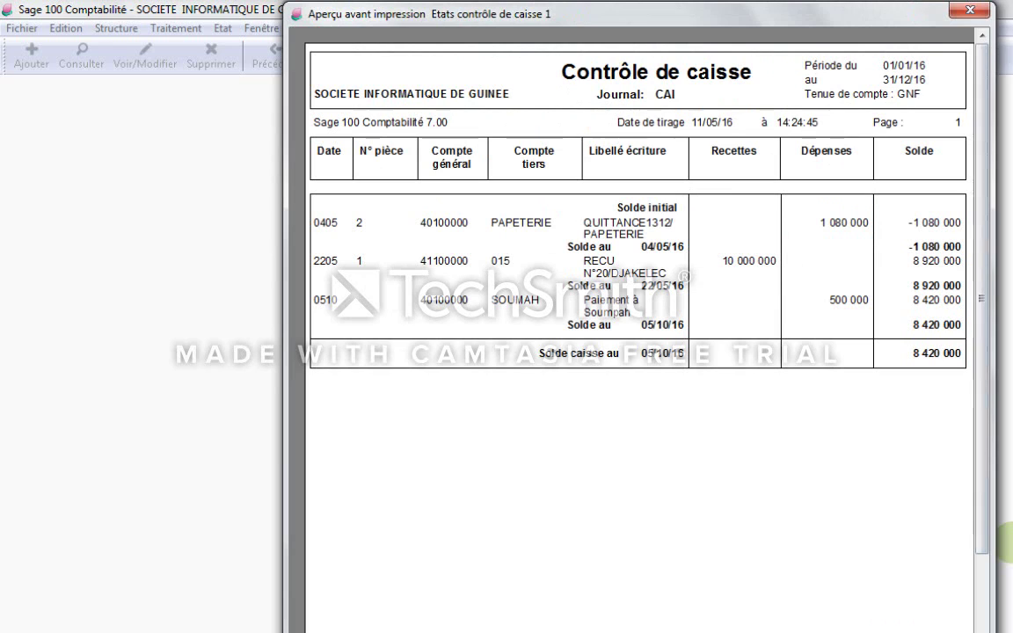
pyautogui.click(970, 9)
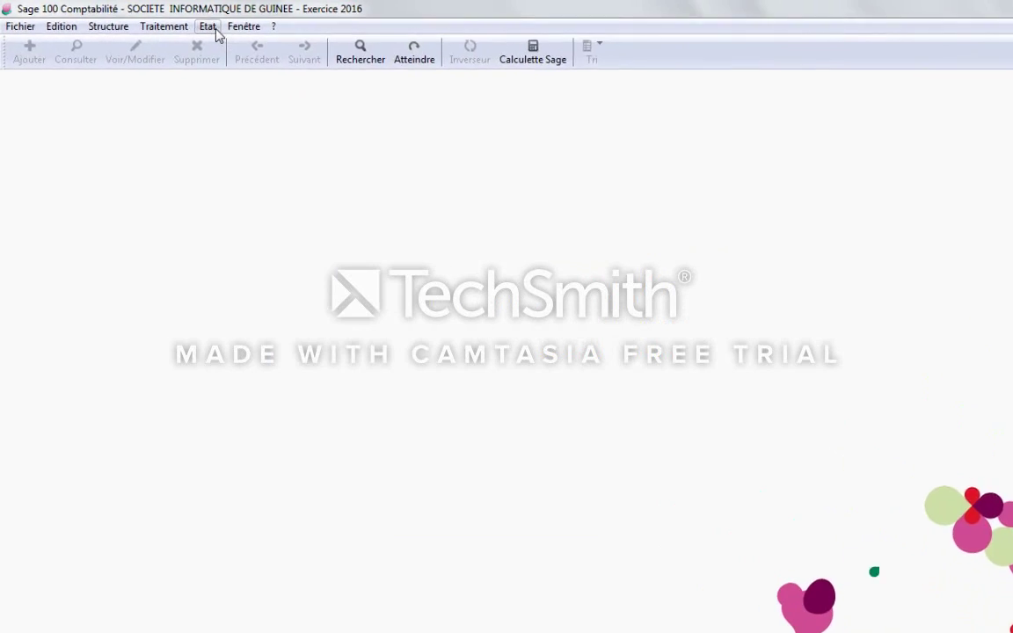
# Preview the custom report GESTION DE LA TRÉSORERIE, examine the cash movements and balances, and close the preview.
pyautogui.click(216, 28)
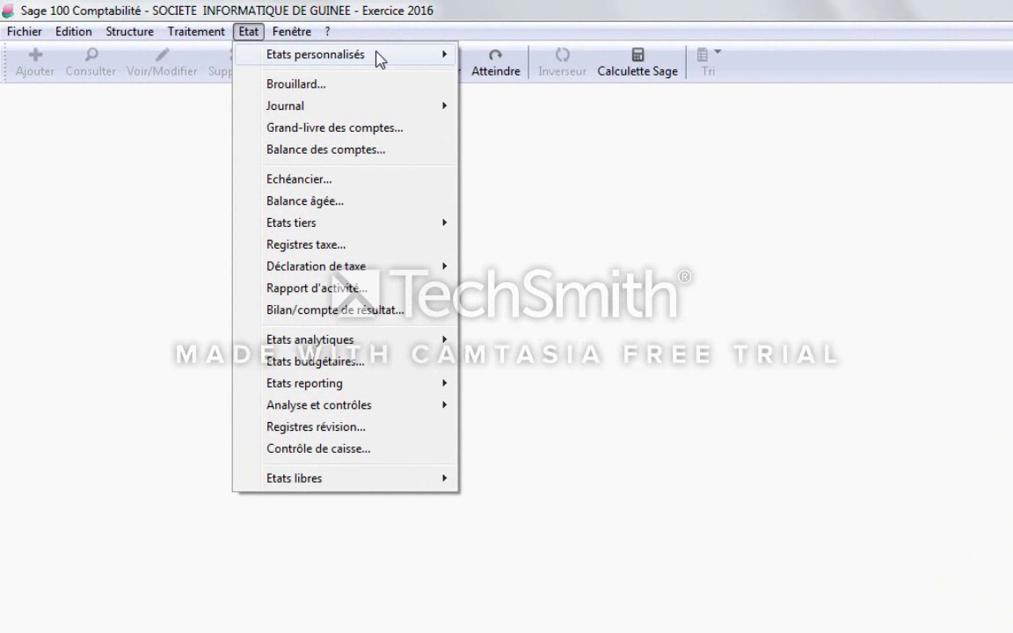
pyautogui.moveTo(316, 46)
pyautogui.click(502, 106)
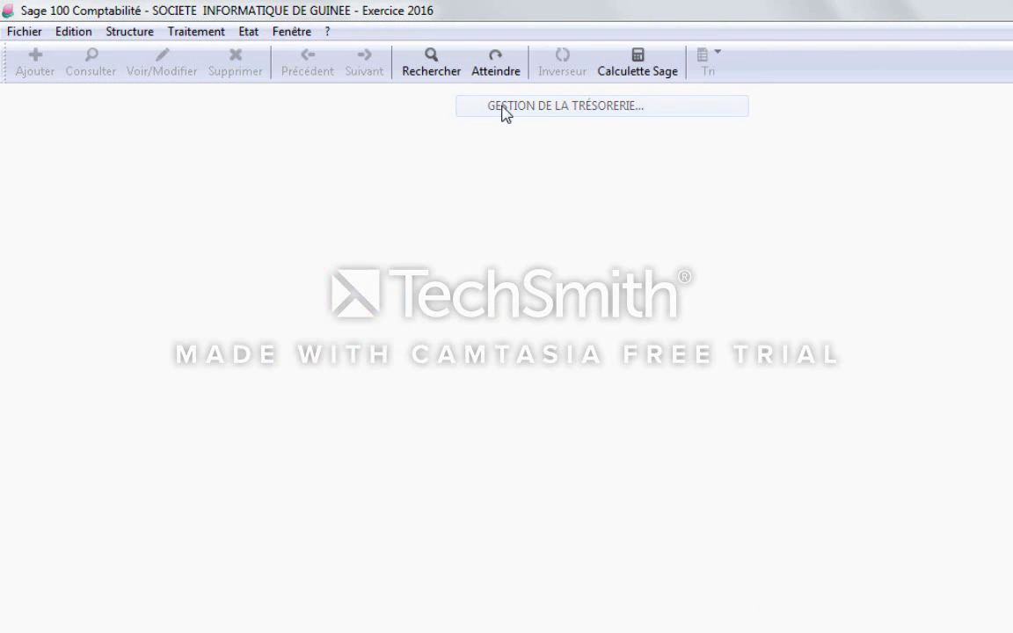
pyautogui.press('Return')
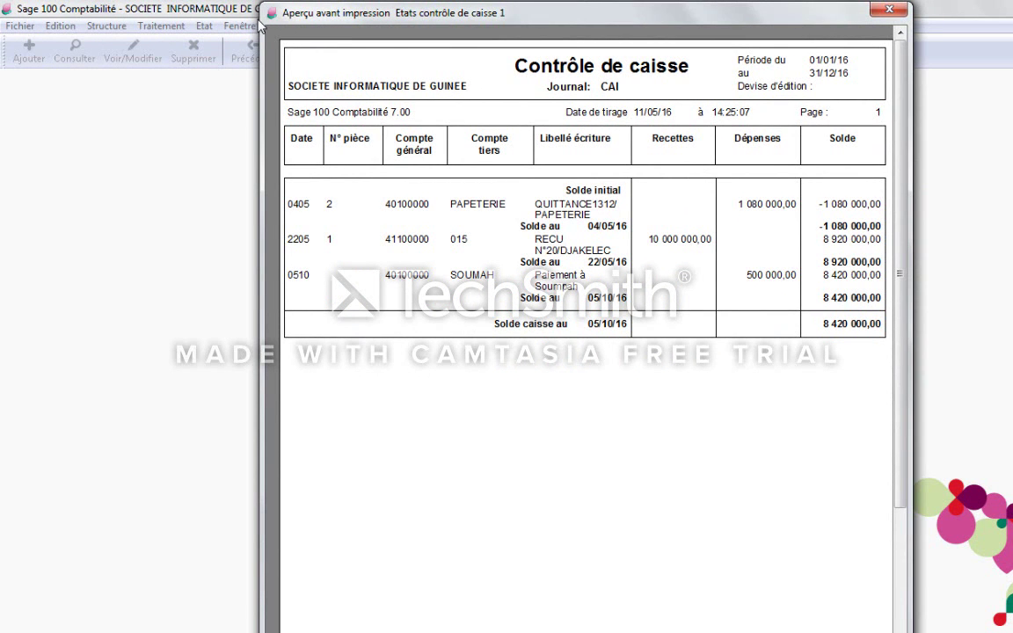
pyautogui.moveTo(528, 25); pyautogui.dragTo(519, 106)
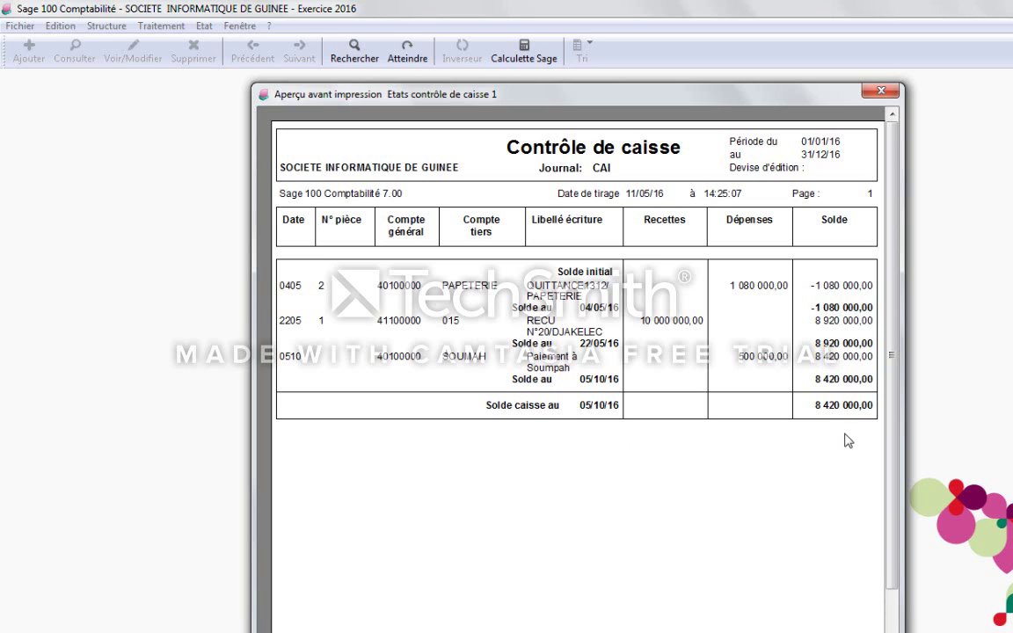
pyautogui.click(880, 90)
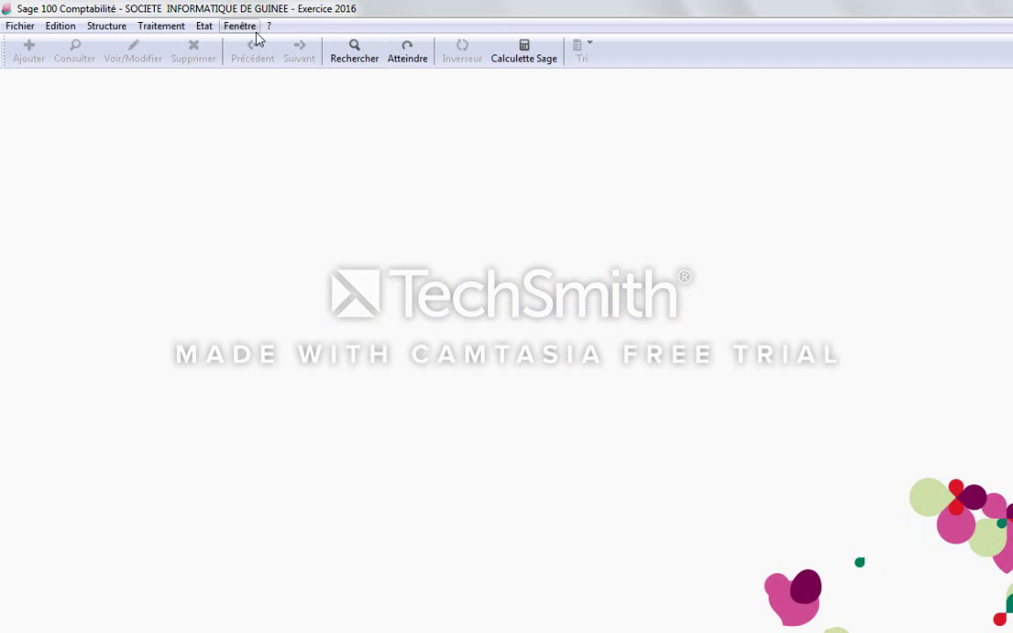
# Preview the standard Contrôle de caisse report again with the journal code left at Tous, and close the preview.
pyautogui.click(210, 28)
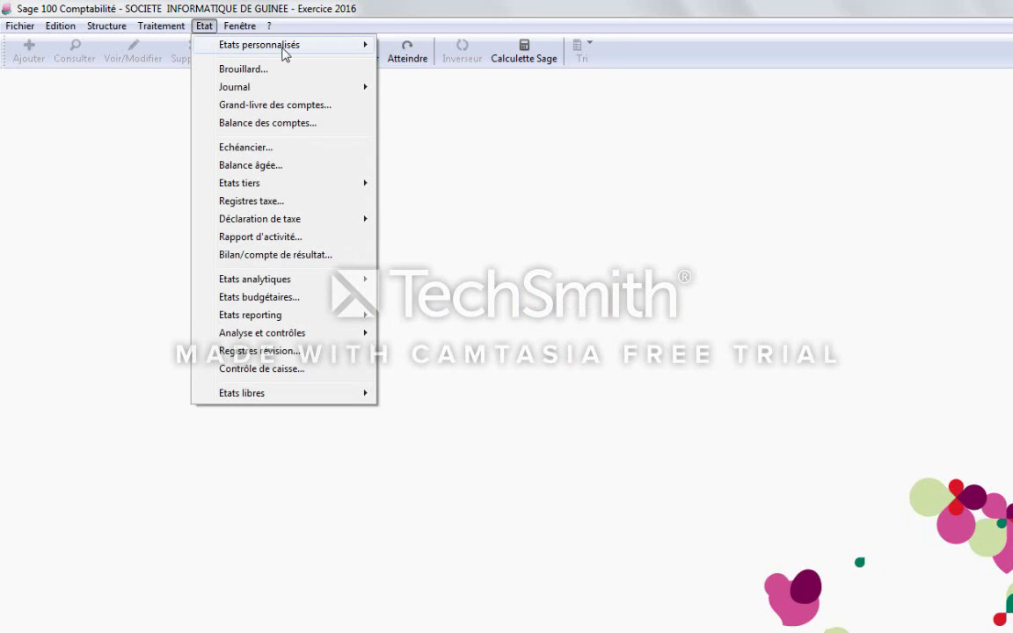
pyautogui.moveTo(288, 53)
pyautogui.click(260, 369)
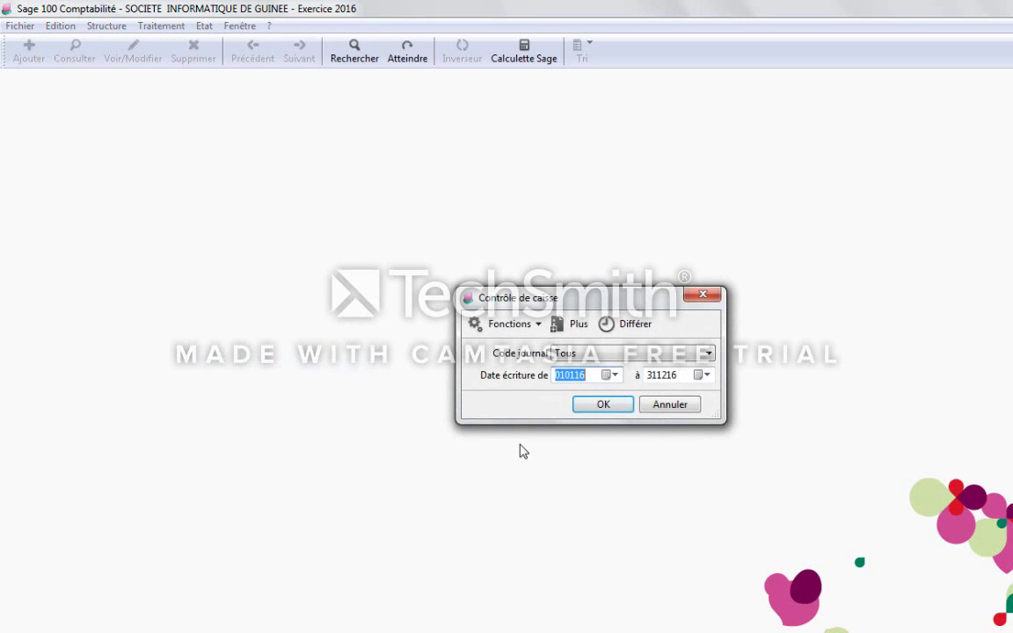
pyautogui.press('Return')
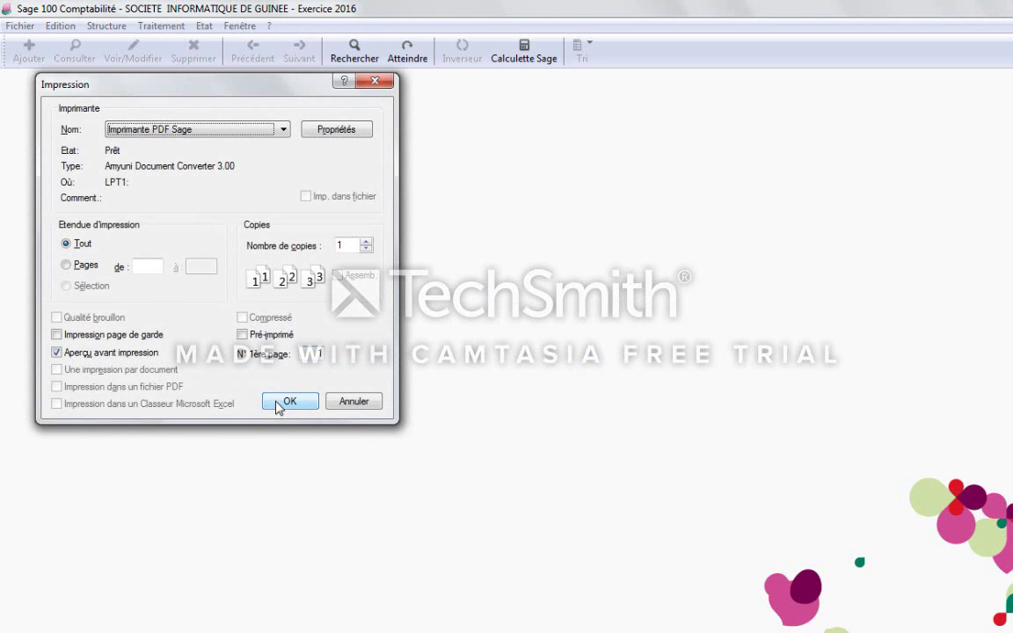
pyautogui.click(278, 402)
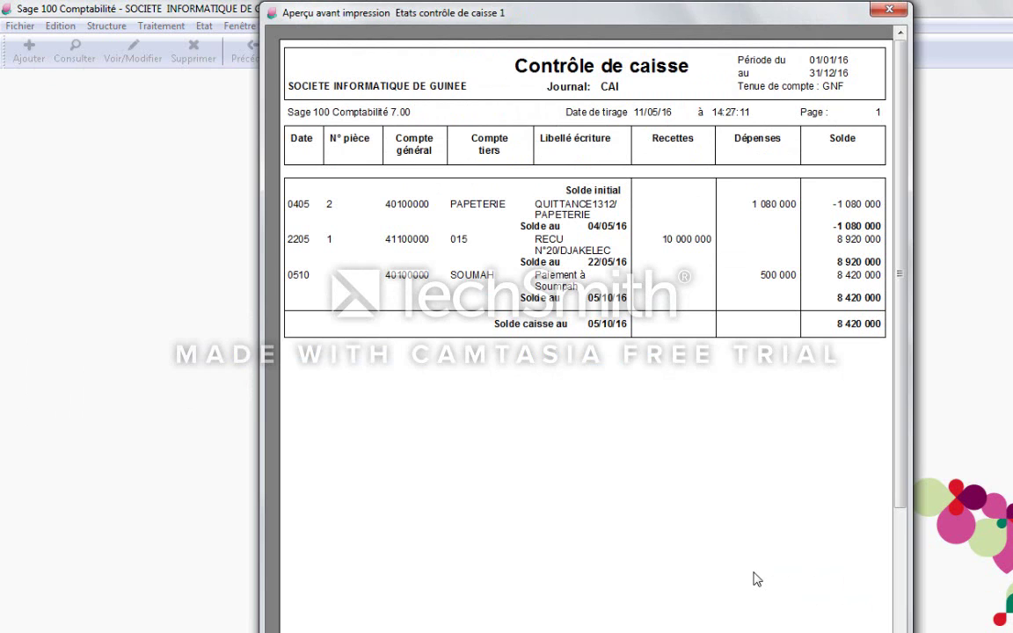
pyautogui.click(892, 10)
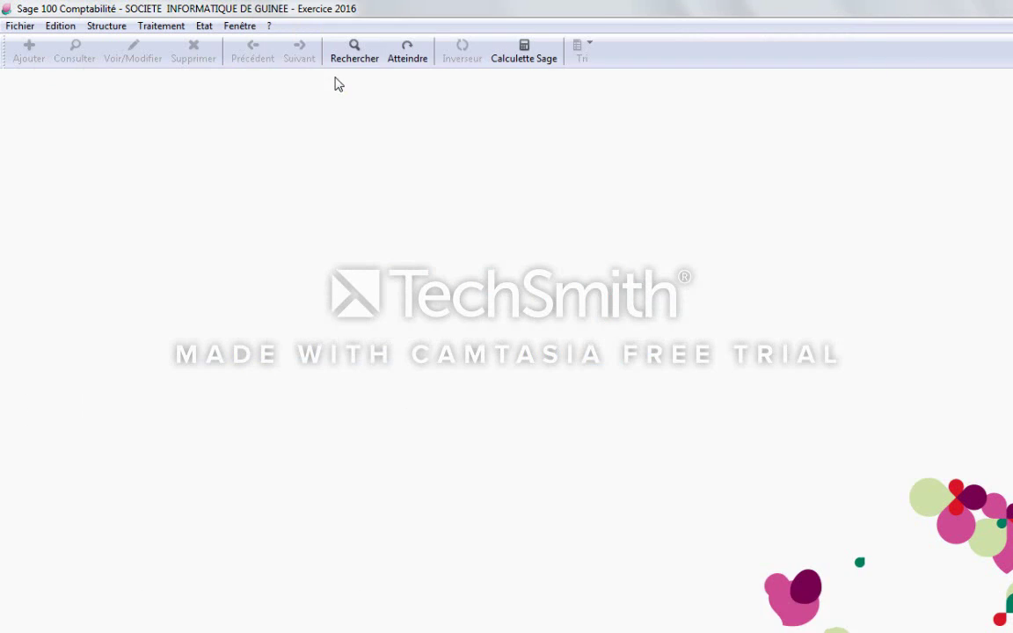
# Preview the Contrôle de caisse report for the SGBG bank journal only, and close the preview.
pyautogui.click(203, 25)
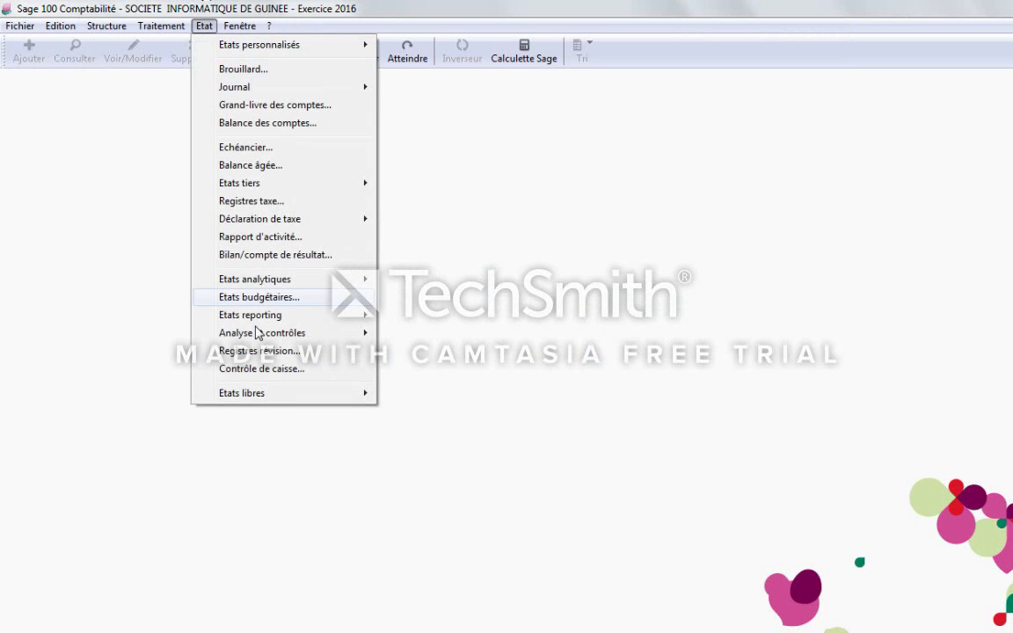
pyautogui.click(274, 370)
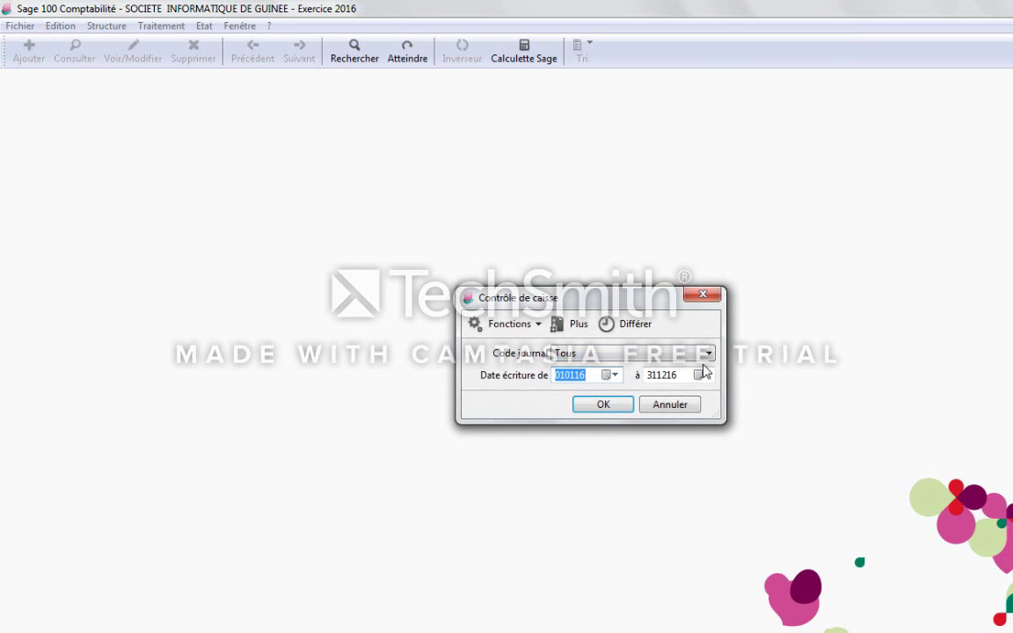
pyautogui.click(591, 352)
pyautogui.click(654, 382)
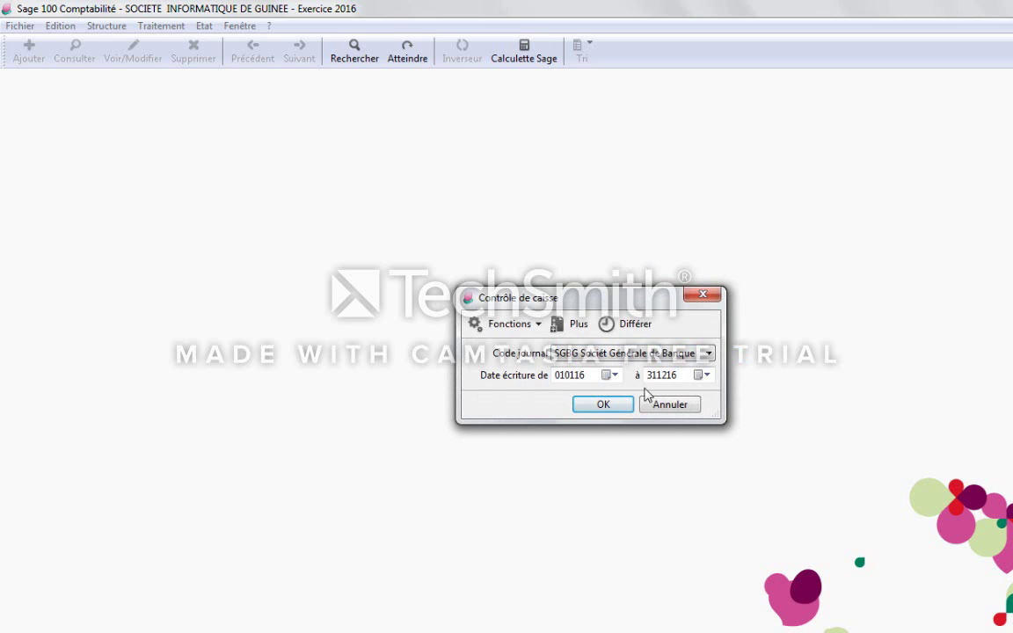
pyautogui.click(605, 406)
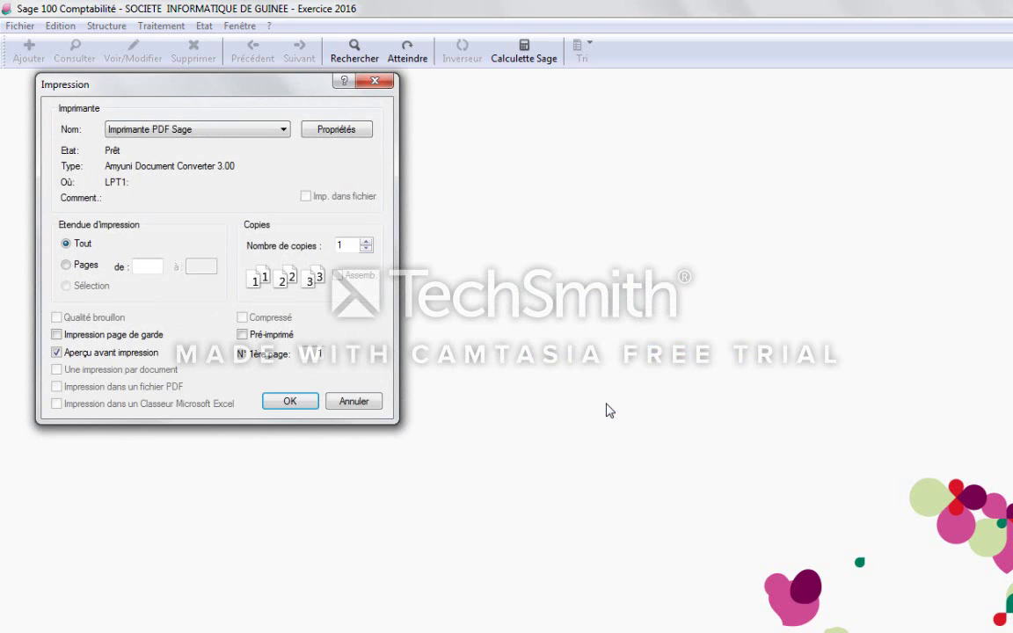
pyautogui.press('Return')
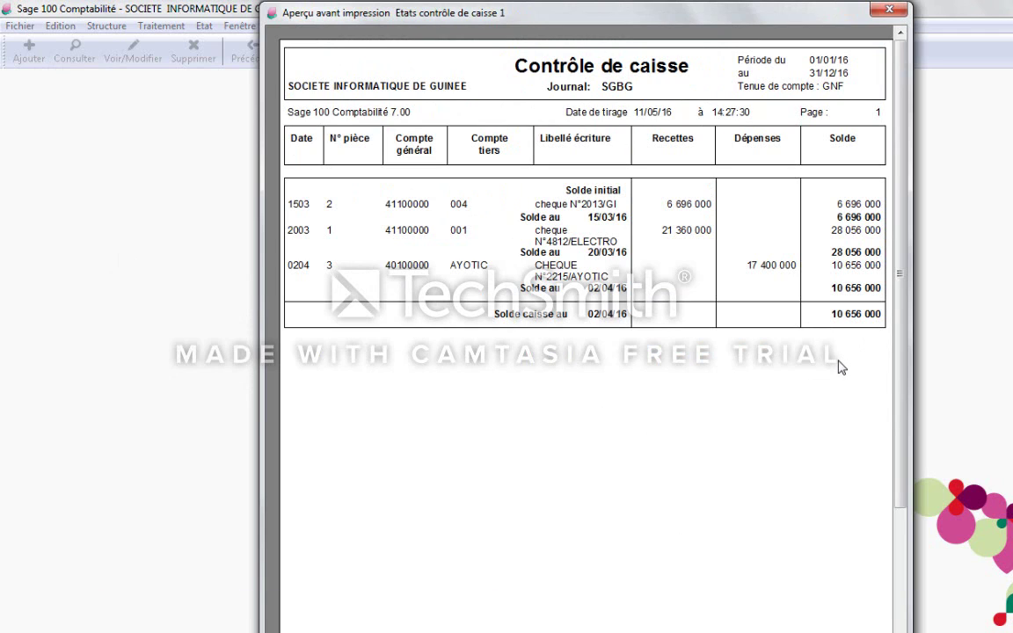
pyautogui.click(887, 12)
# Query the SGBG general account's entries in Gestion des comptes généraux with the window maximized, then close the query.
pyautogui.click(153, 29)
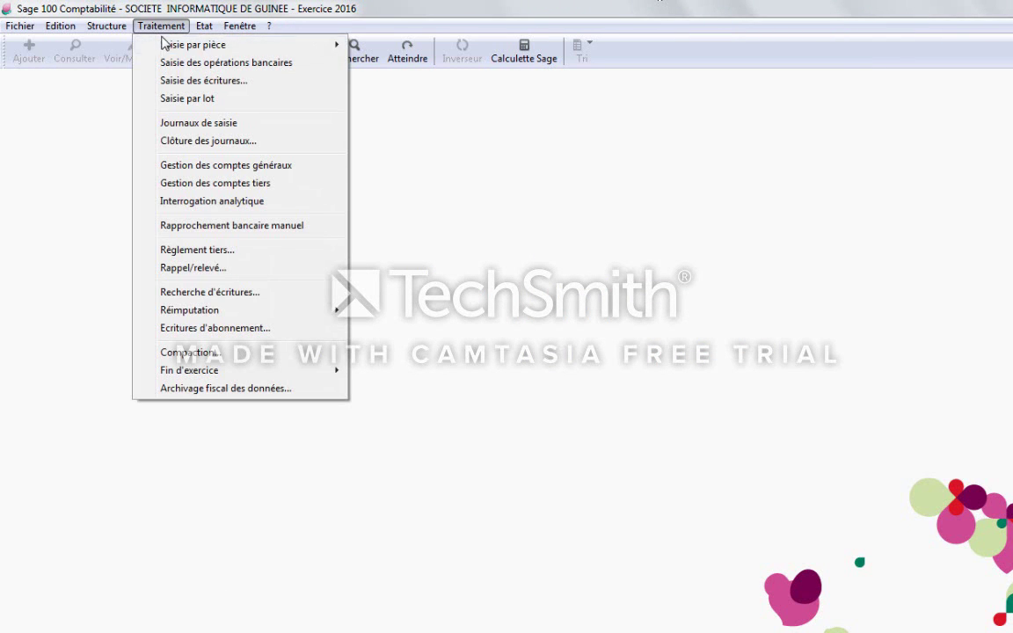
pyautogui.click(264, 165)
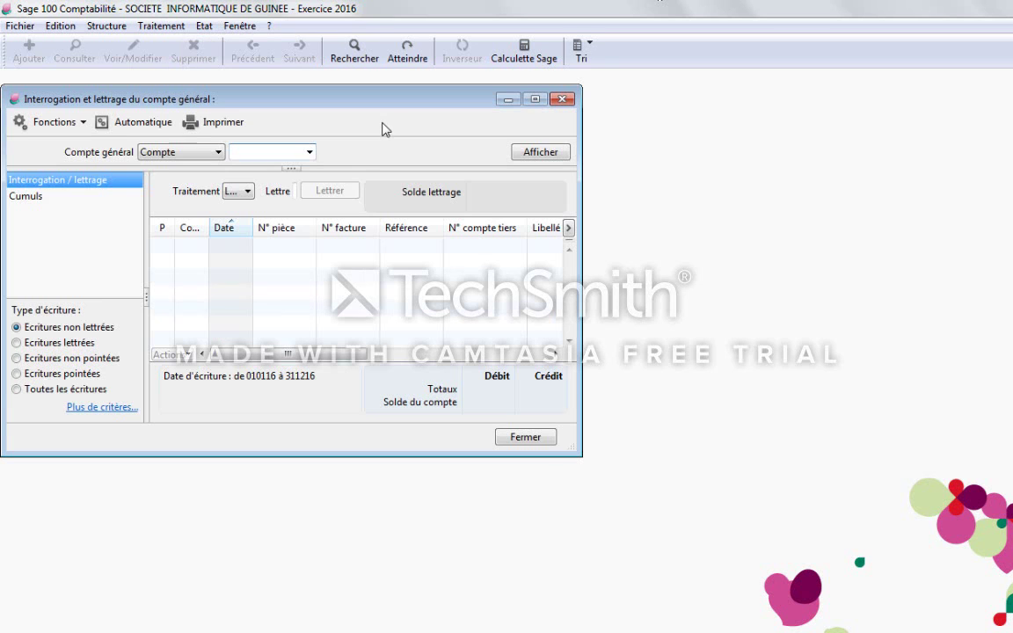
pyautogui.click(312, 153)
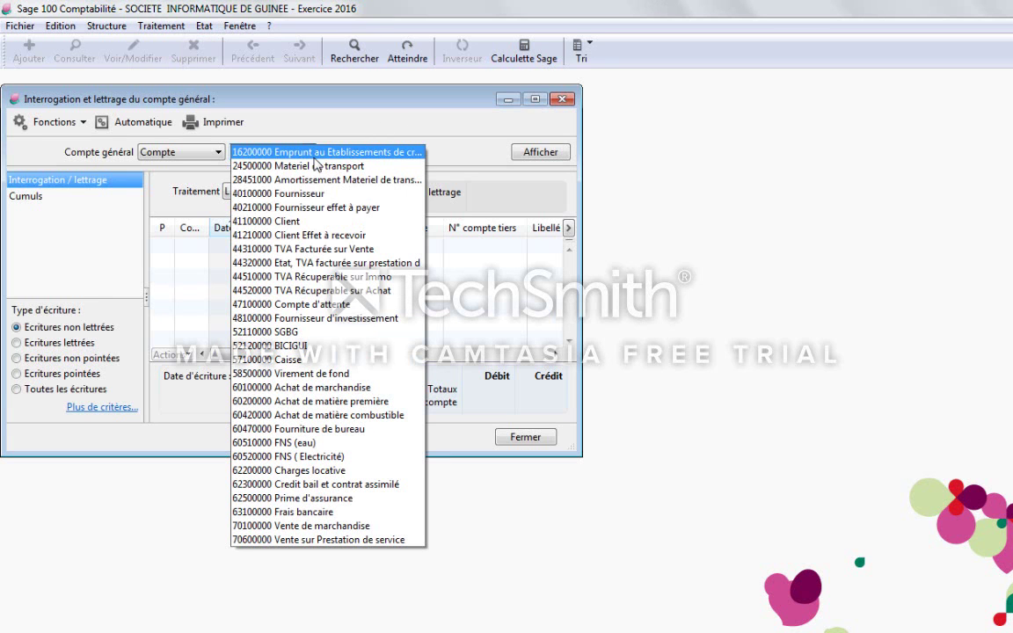
pyautogui.click(328, 333)
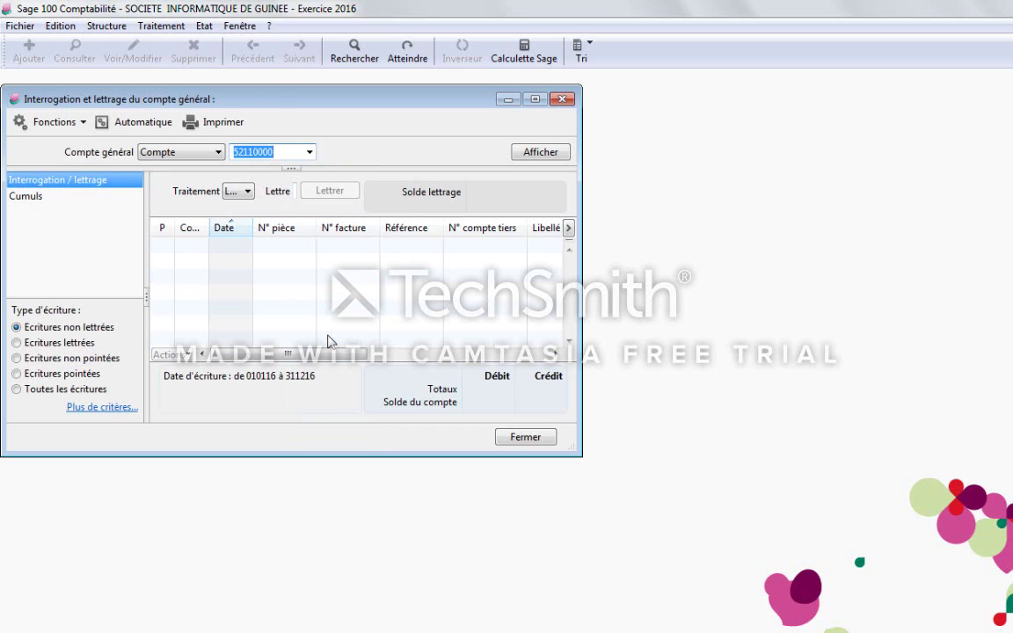
pyautogui.click(535, 99)
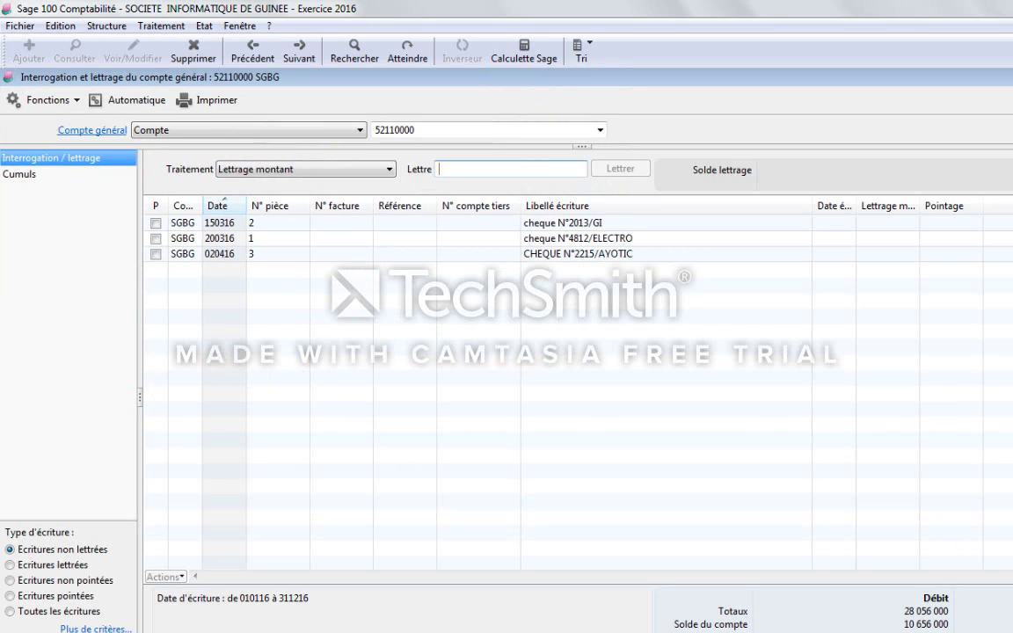
pyautogui.press('Escape')
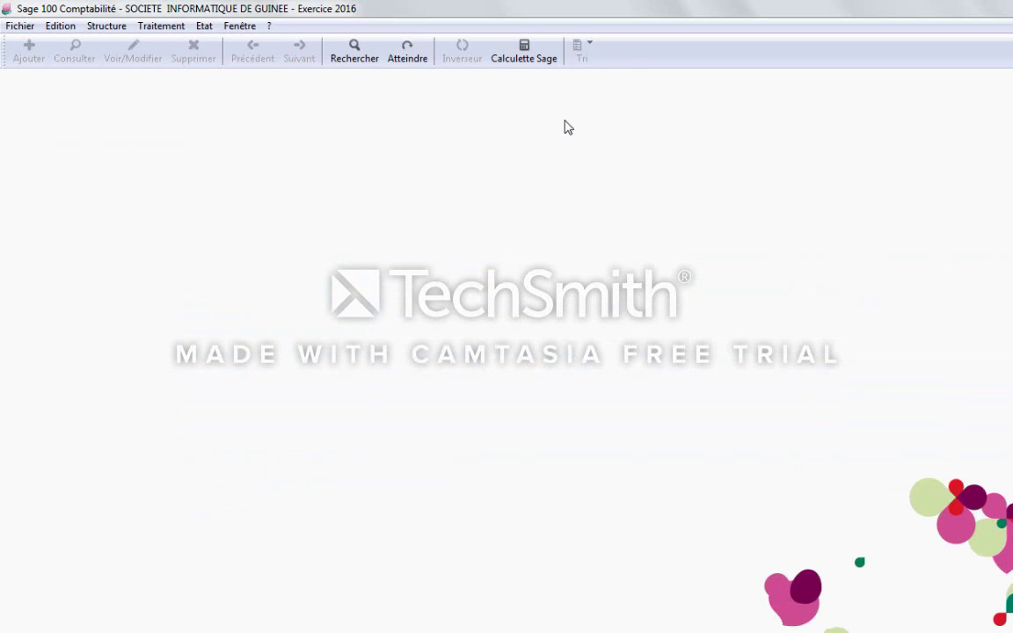
# Preview the Contrôle de caisse report for the SGBG journal once more to examine its receipts, expenses and balances.
pyautogui.click(211, 27)
pyautogui.click(319, 373)
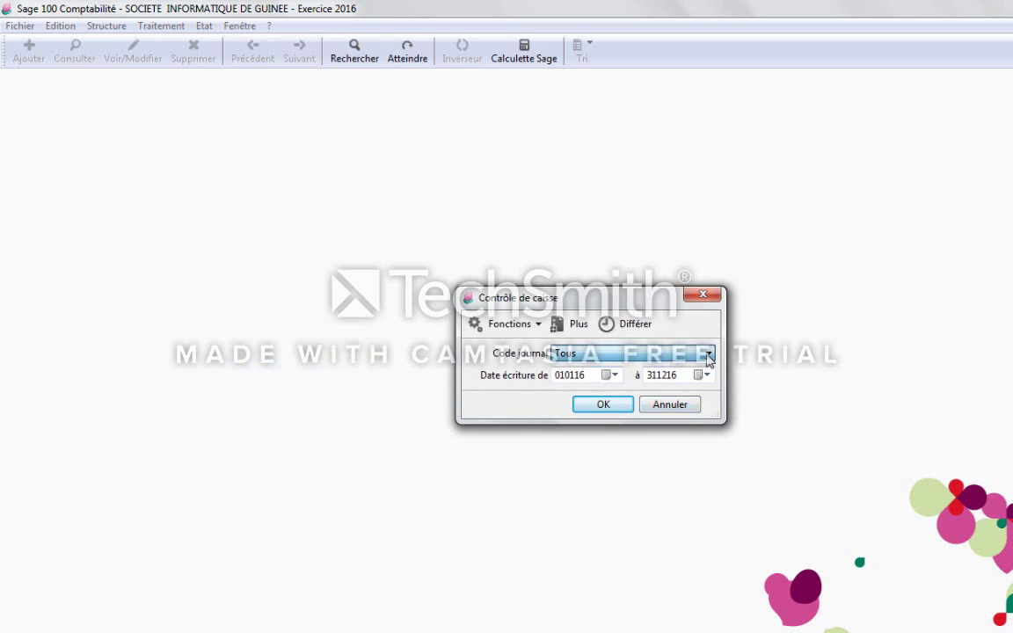
pyautogui.click(708, 354)
pyautogui.click(666, 380)
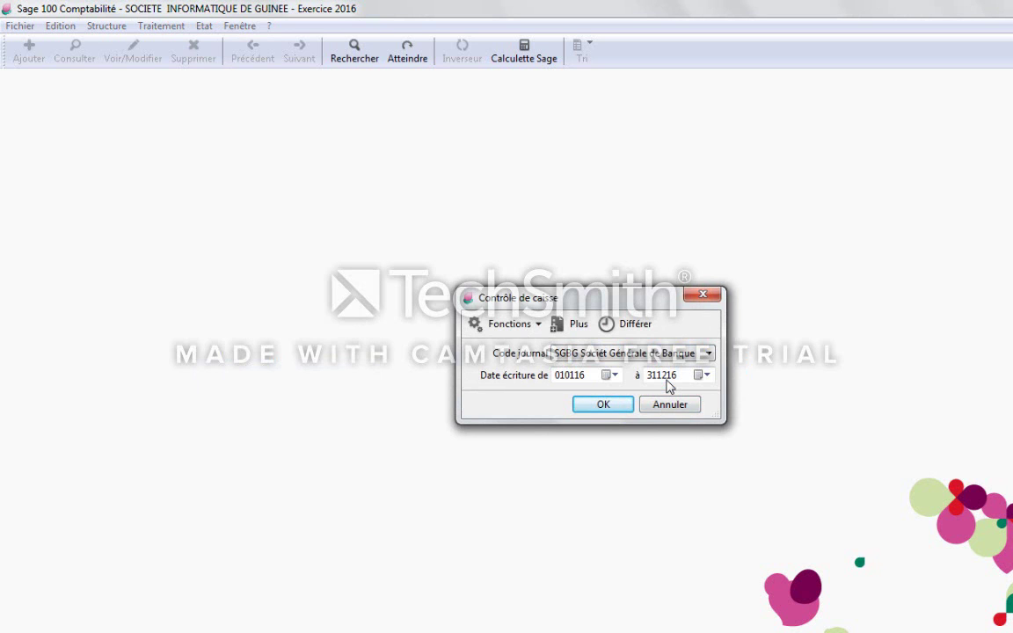
pyautogui.press('Return')
pyautogui.press('Return')
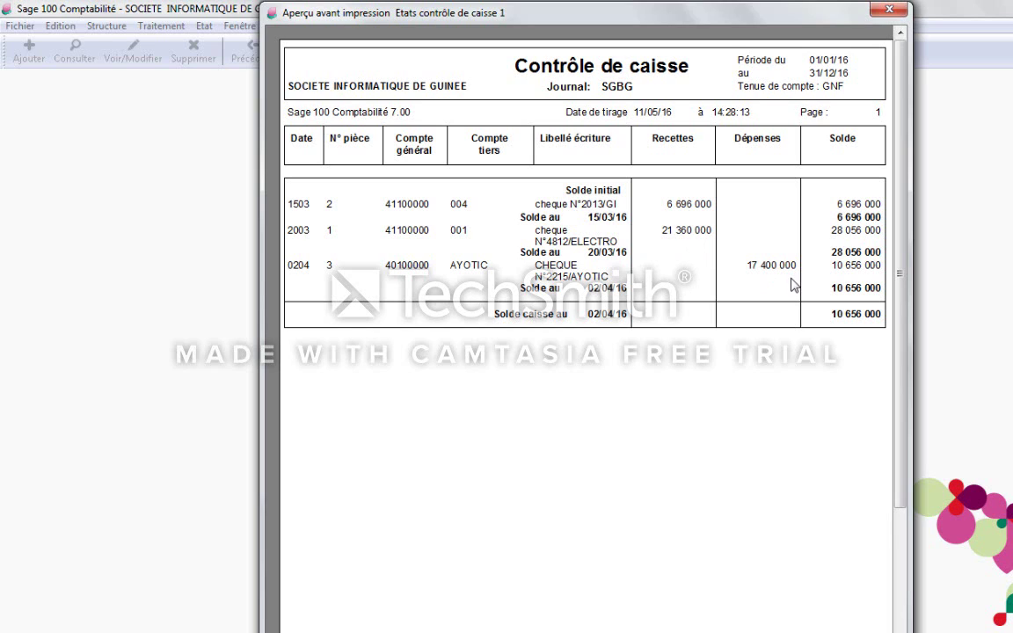
# Close the Contrôle de caisse print preview for the SGBG journal.
pyautogui.click(888, 9)
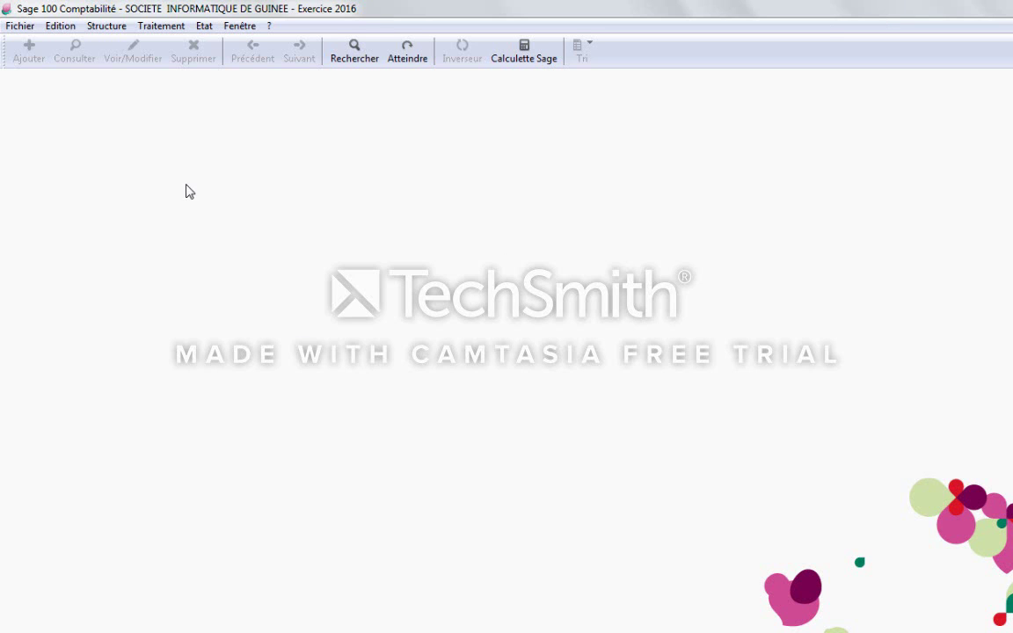
pyautogui.click(202, 26)
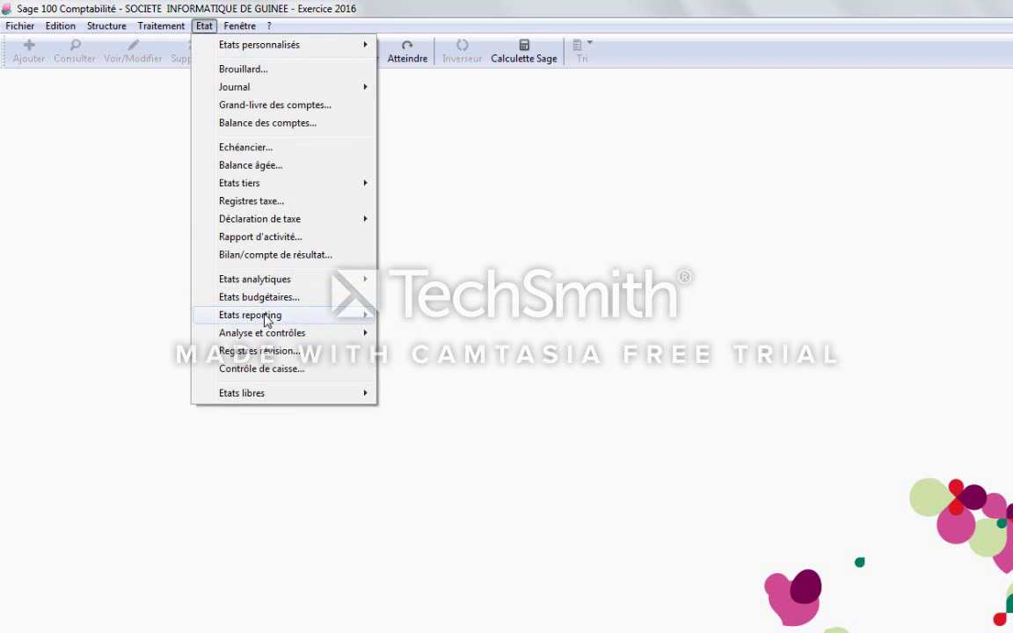
pyautogui.moveTo(270, 321)
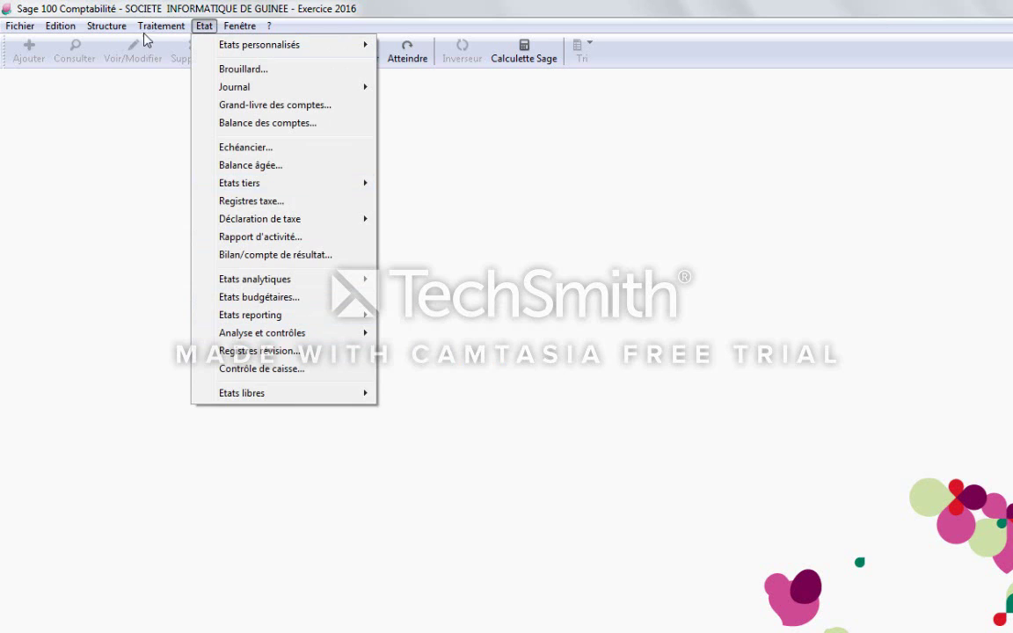
pyautogui.moveTo(109, 27)
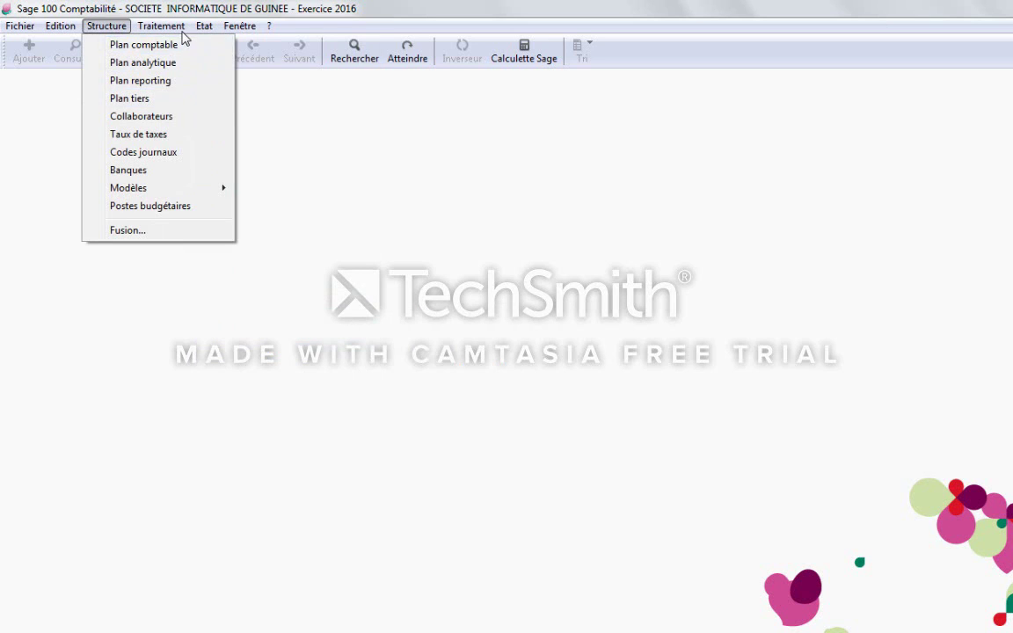
pyautogui.moveTo(203, 28)
pyautogui.moveTo(154, 29)
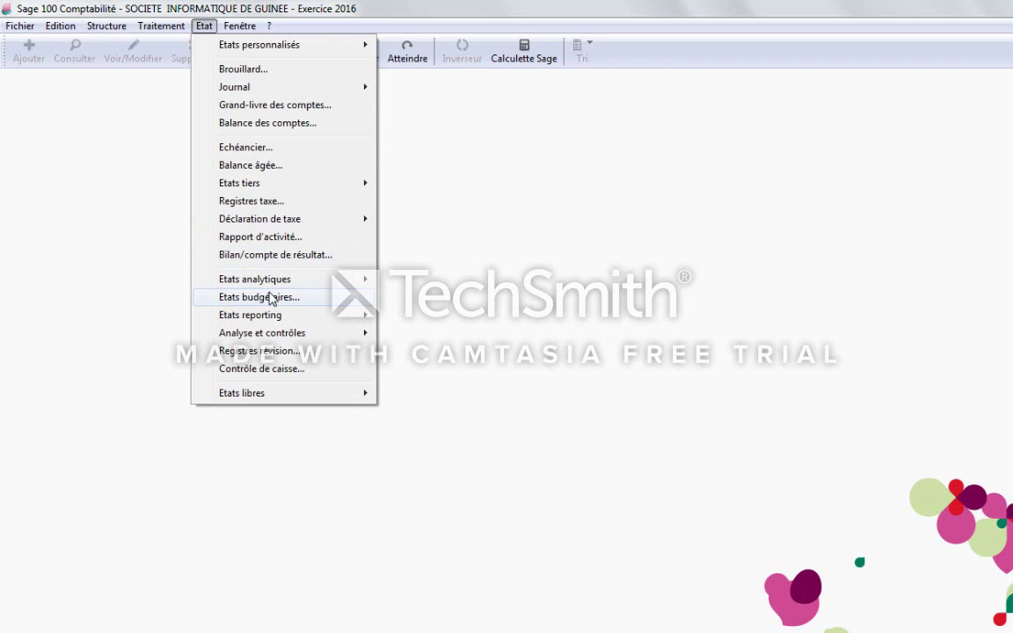
pyautogui.click(263, 297)
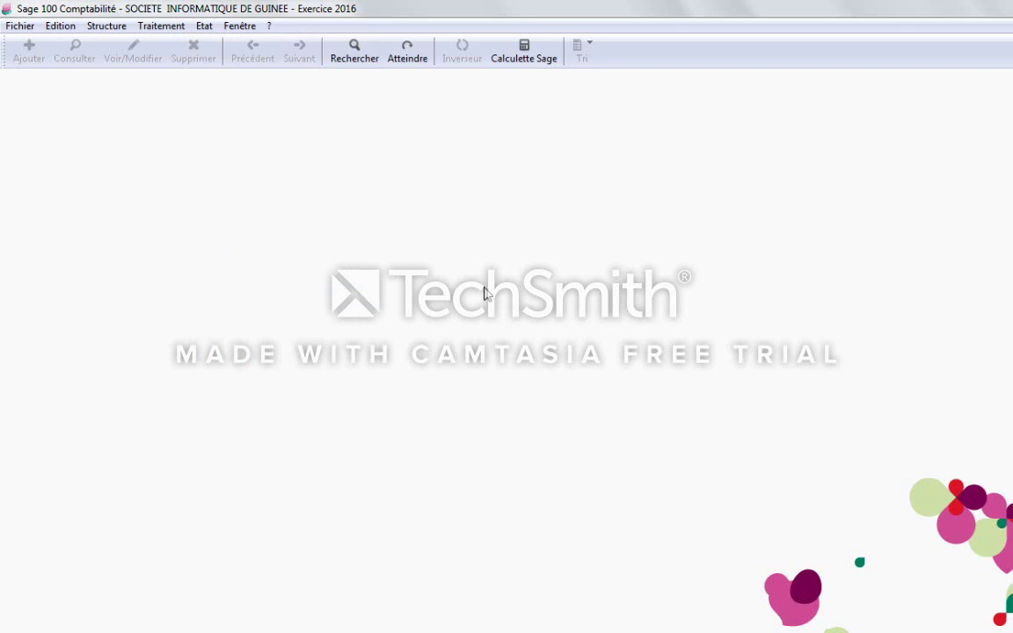